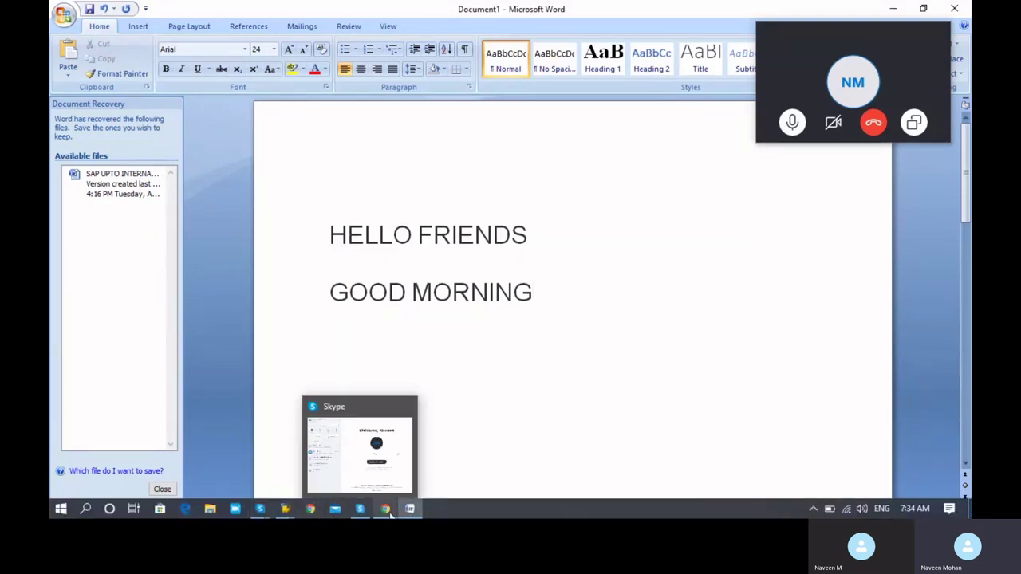
Switch to Chrome and examine the SAP Community question about message F5272, posting key 21 and the "PRCTR" field
left_click(391, 516)
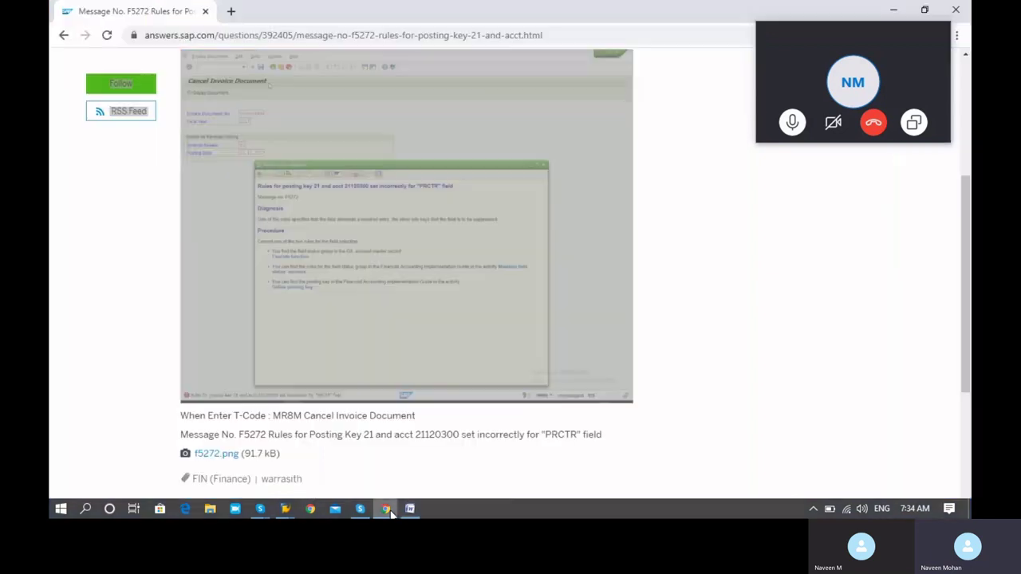
left_click(732, 310)
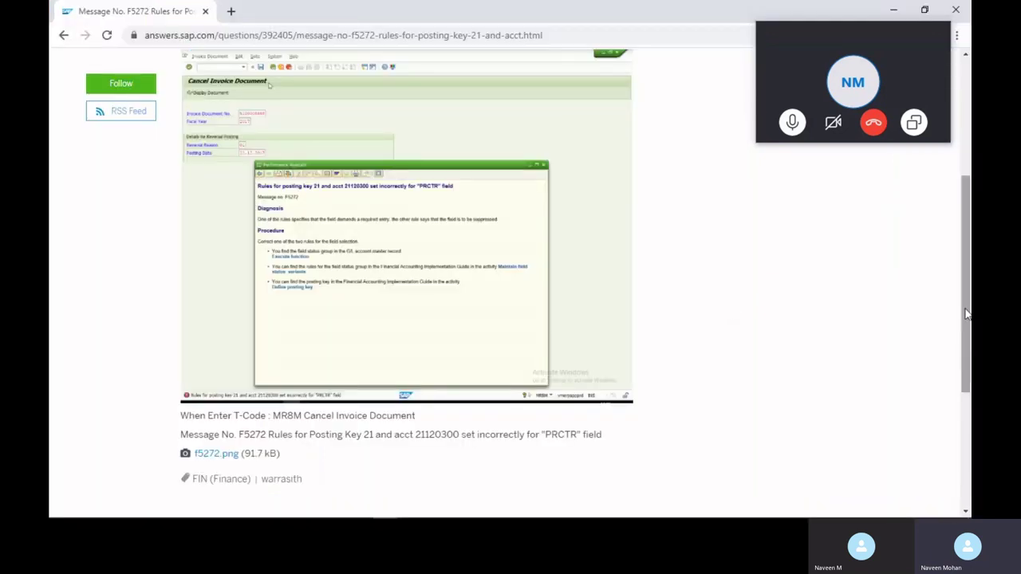
left_click_drag(966, 314, 968, 250)
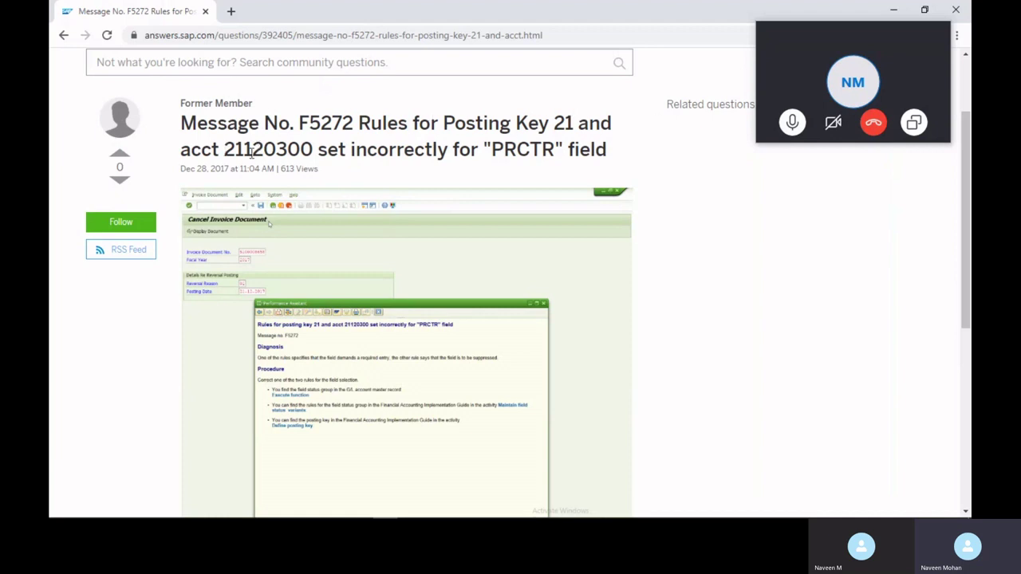
left_click_drag(222, 149, 313, 150)
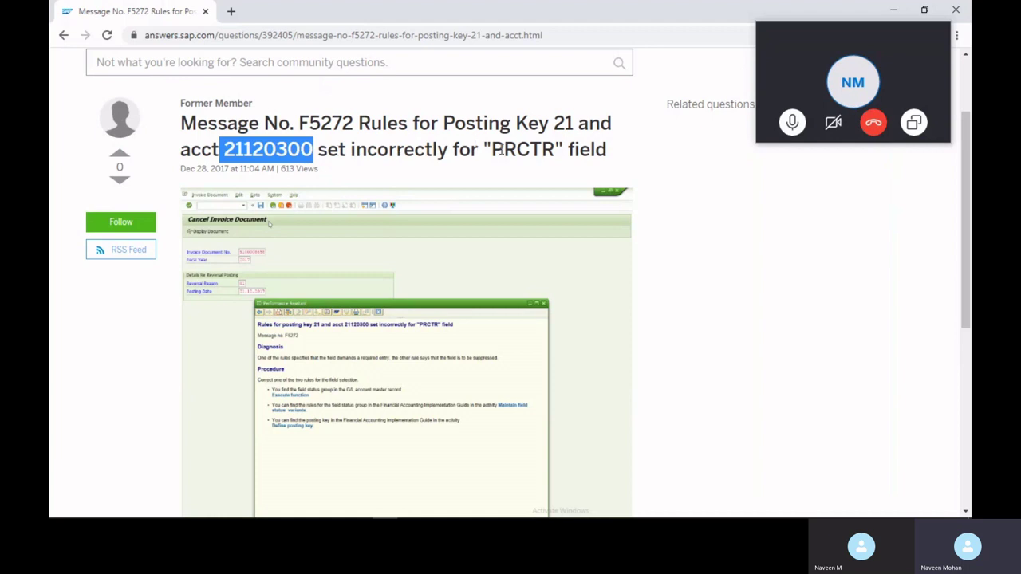
left_click_drag(494, 150, 557, 151)
left_click(556, 154)
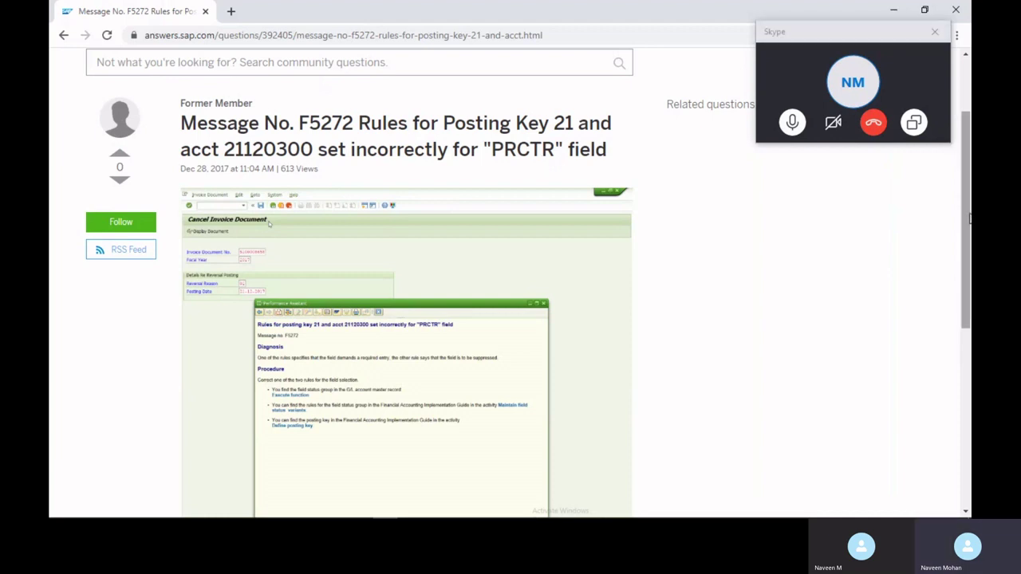
left_click_drag(970, 217, 966, 182)
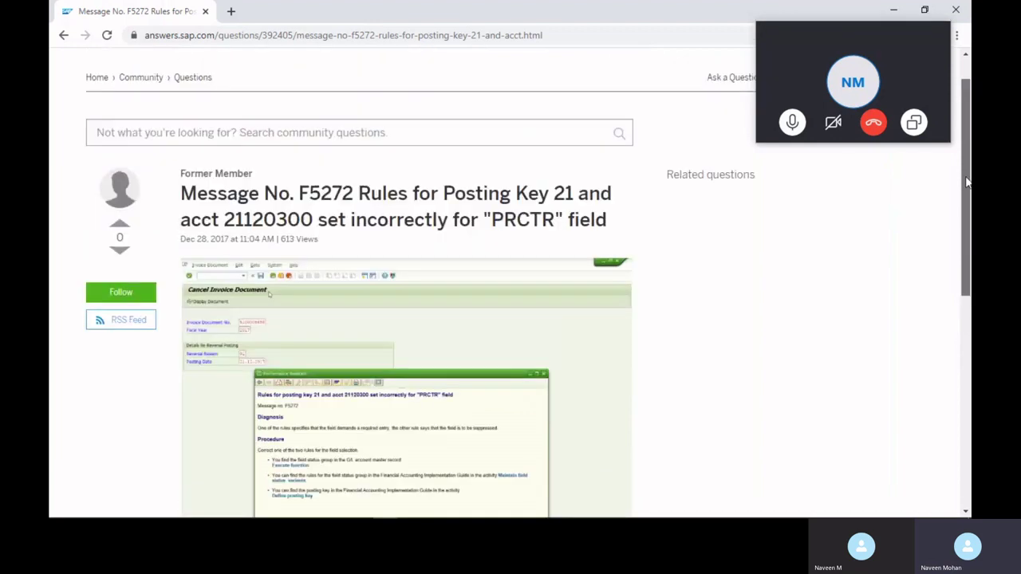
scroll(967, 182, "up", 1)
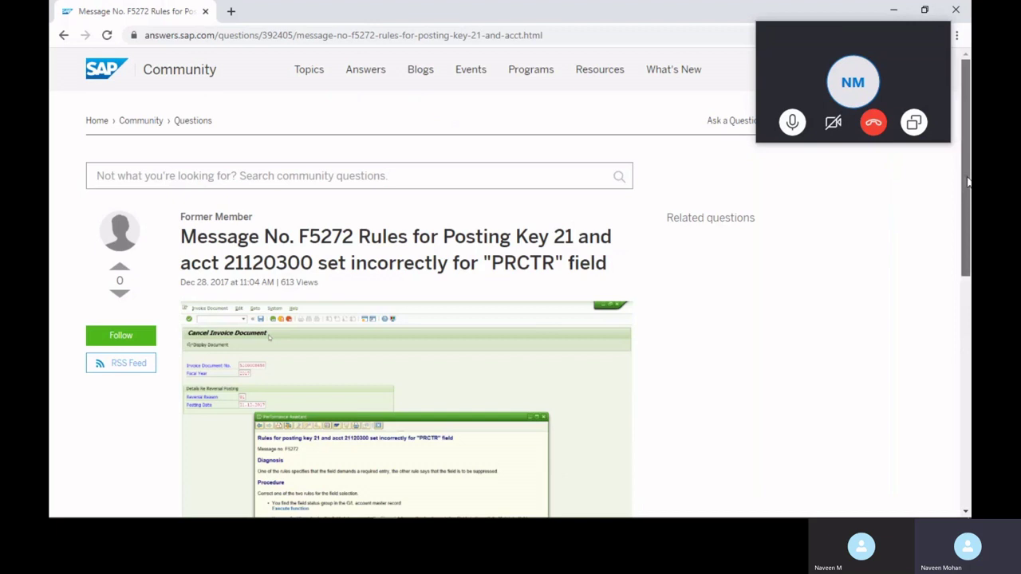
Read the answer to the F5272 question, including its link to a similar thread, and return to the question title
scroll(364, 257, "down", 5)
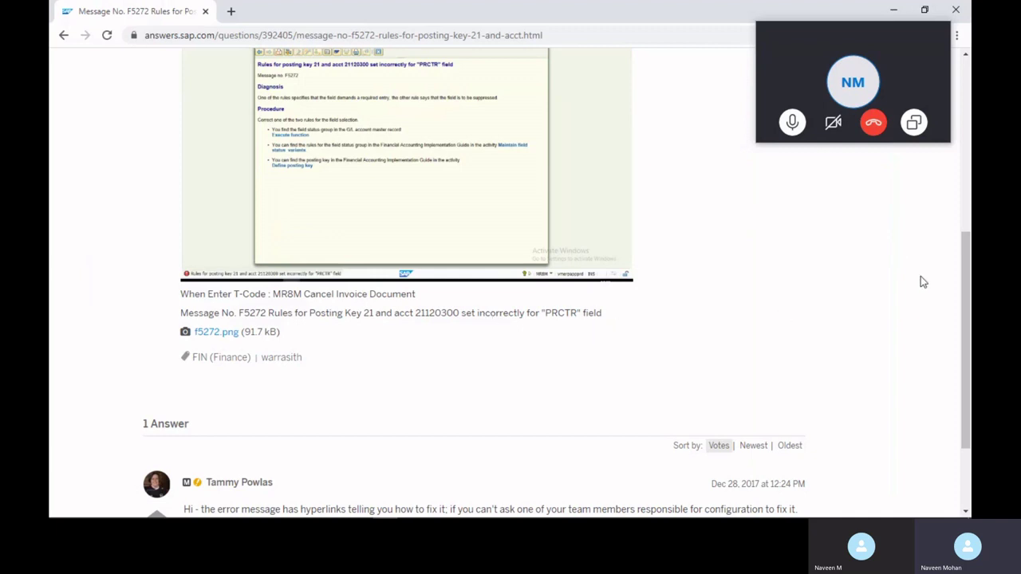
left_click_drag(964, 320, 963, 363)
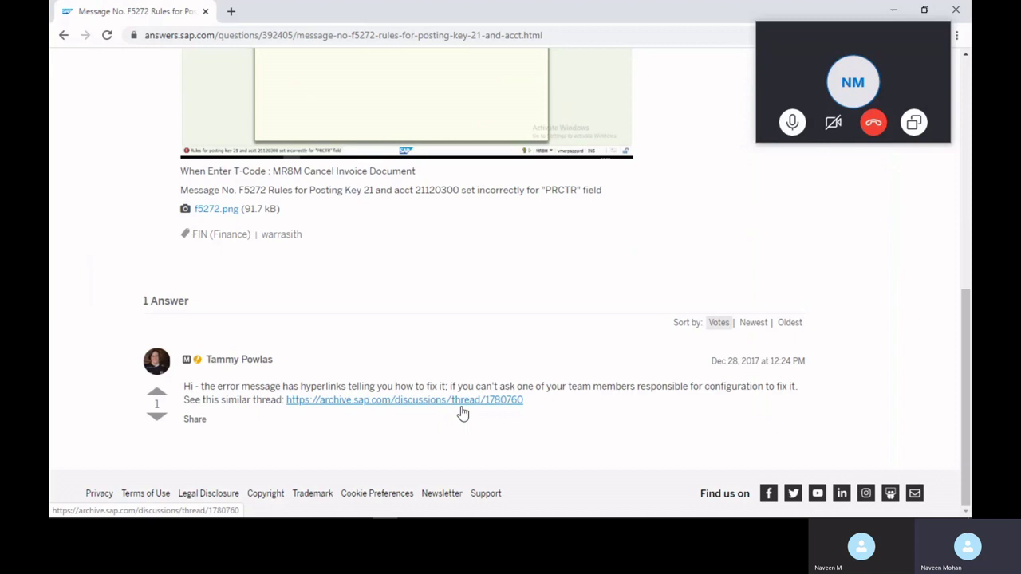
left_click_drag(533, 404, 484, 400)
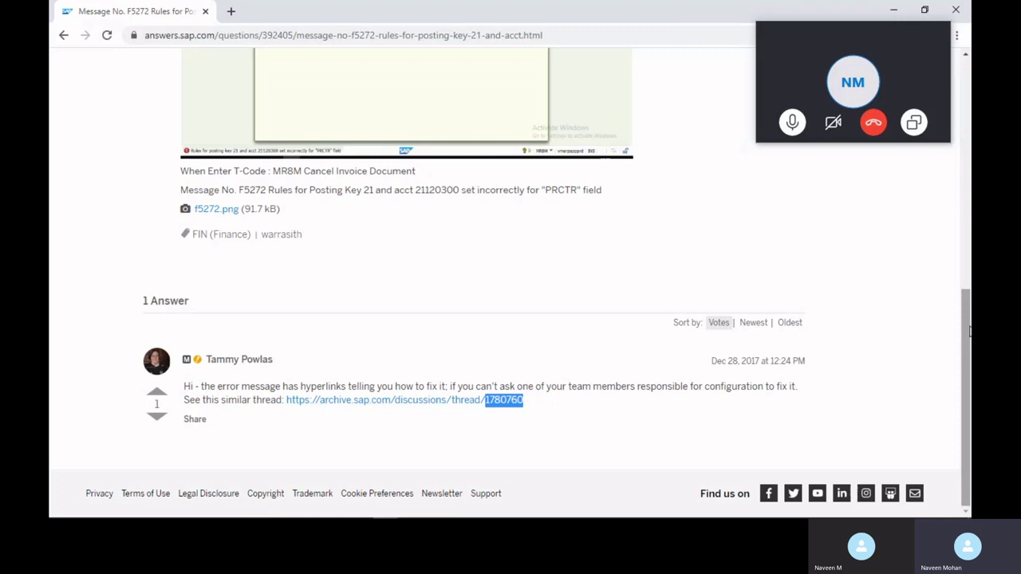
left_click_drag(968, 333, 968, 289)
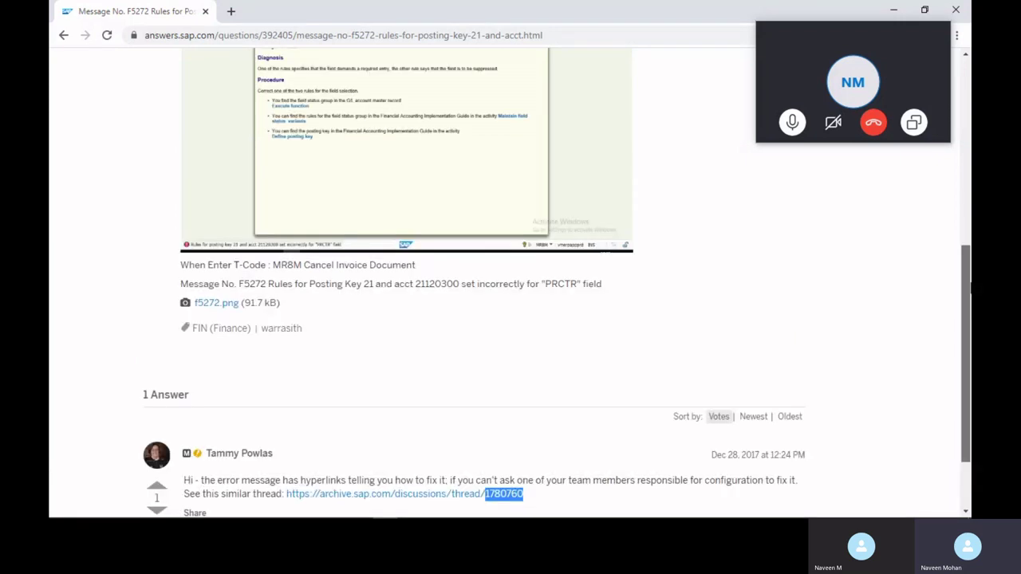
scroll(510, 280, "up", 4)
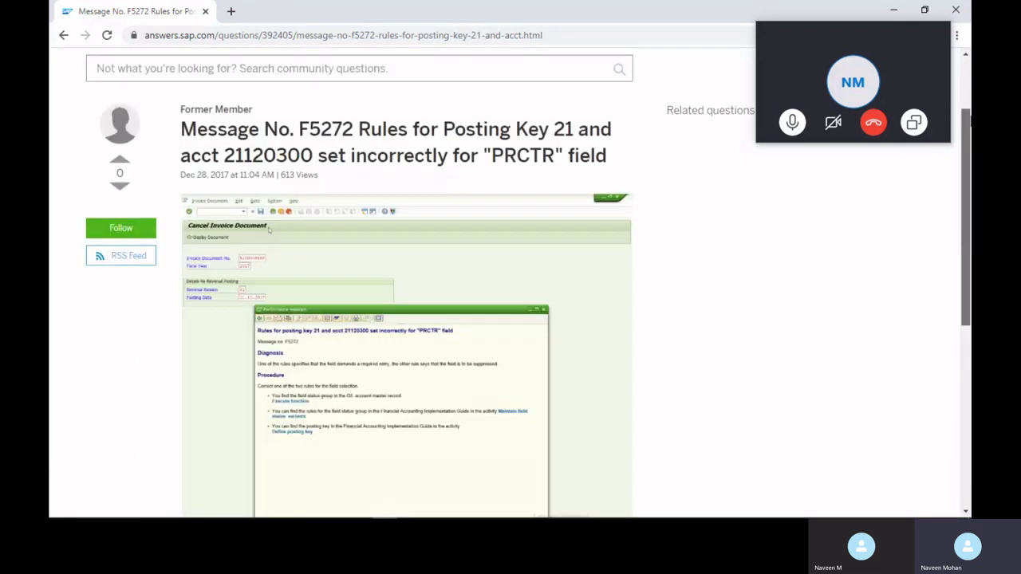
scroll(208, 423, "up", 2)
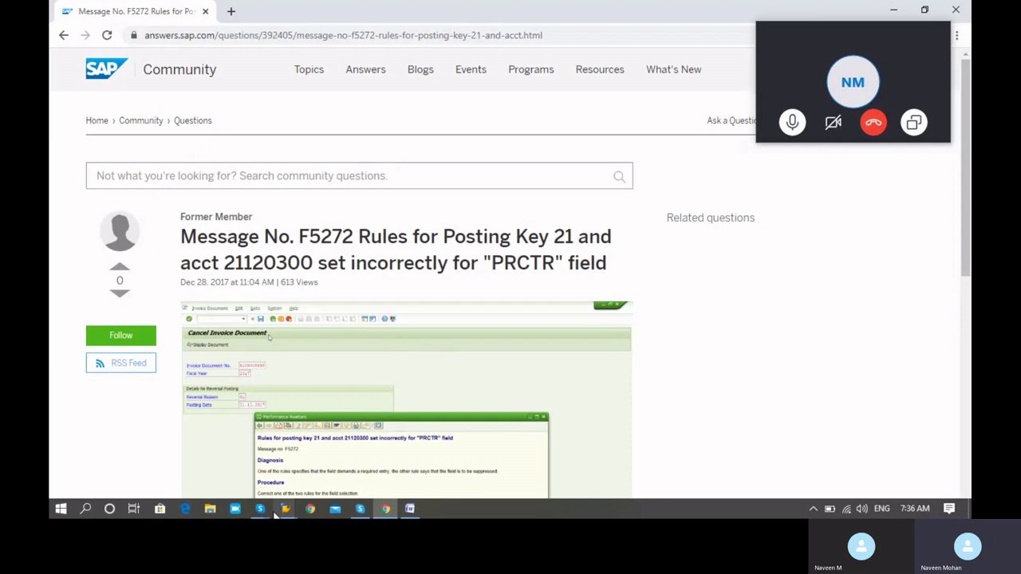
Switch to SAP GUI and try to open transaction OB41 from the Post Outgoing Payments session, declining the detailed error description
mouse_move(285, 508)
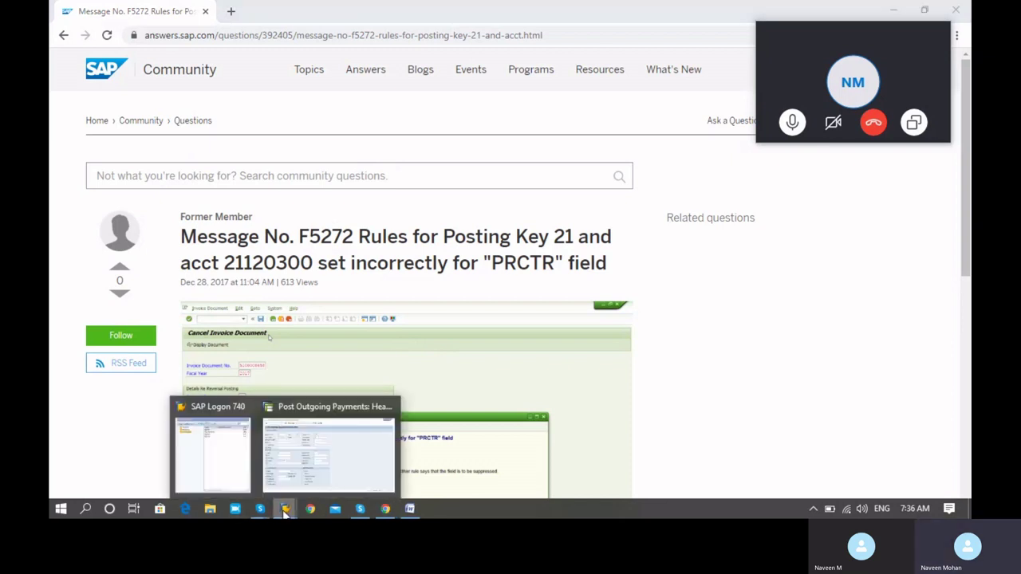
left_click(285, 448)
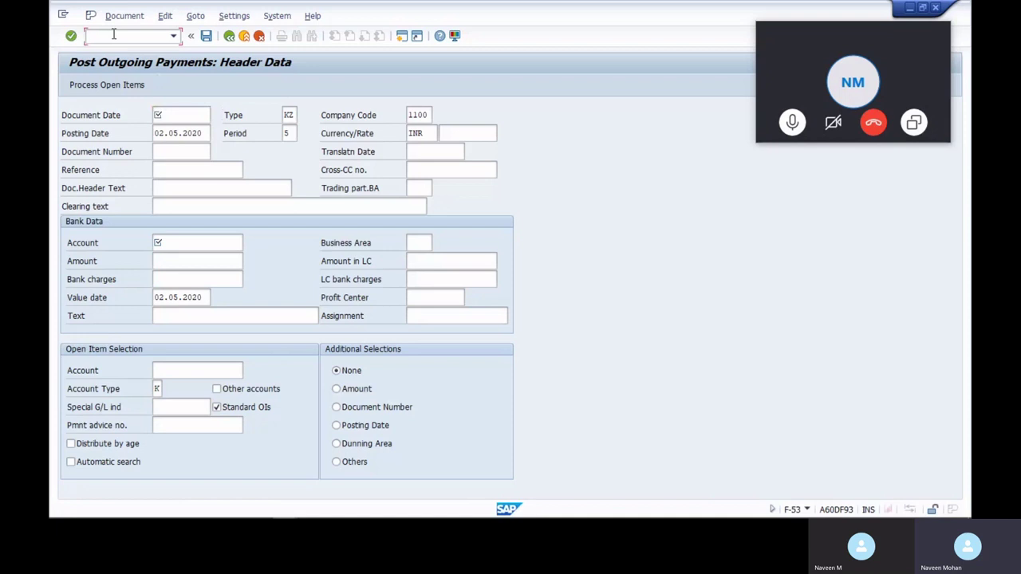
type("/OB41")
key("Return")
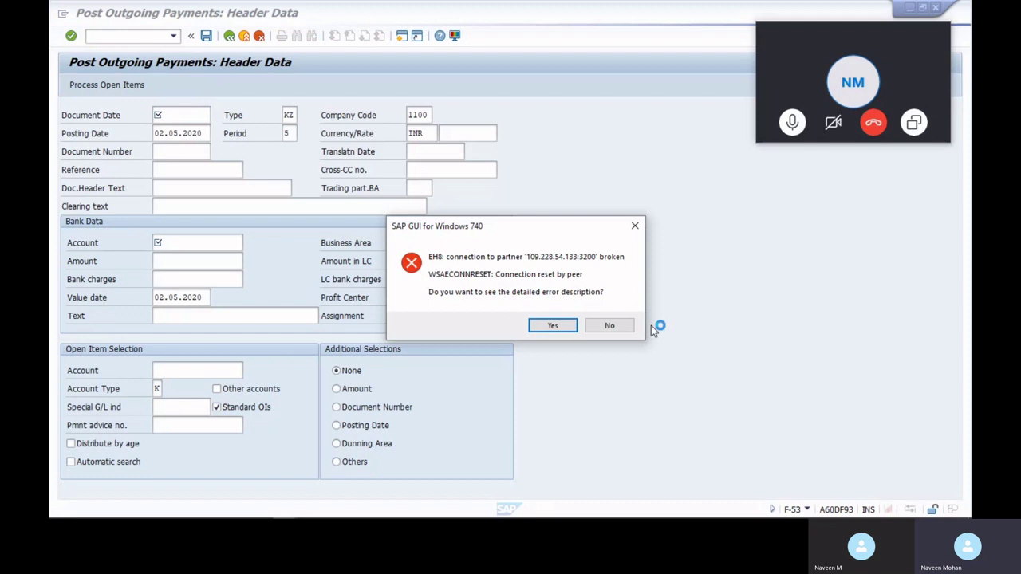
left_click(609, 325)
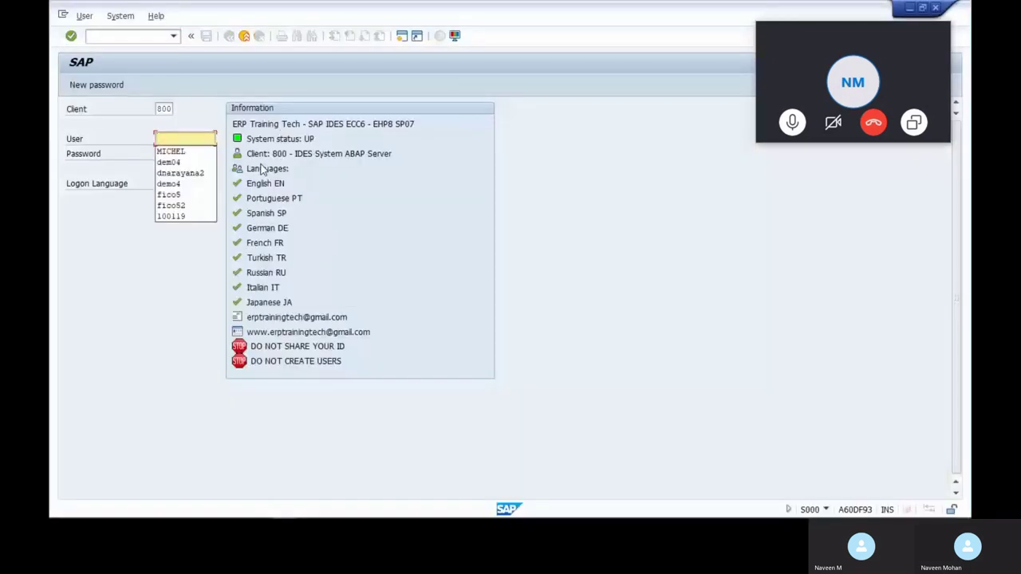
Log on to client 000 with the username and account password, continuing without ending any other logons
key("Down")
key("Return")
key("Tab")
type("************")
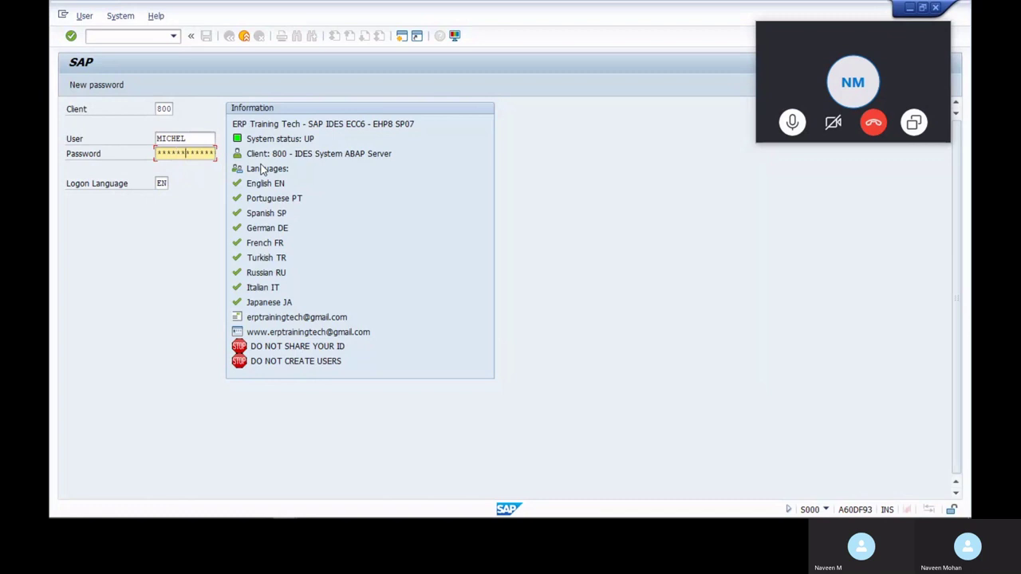
key("shift+Tab")
key("shift+Tab")
type("0")
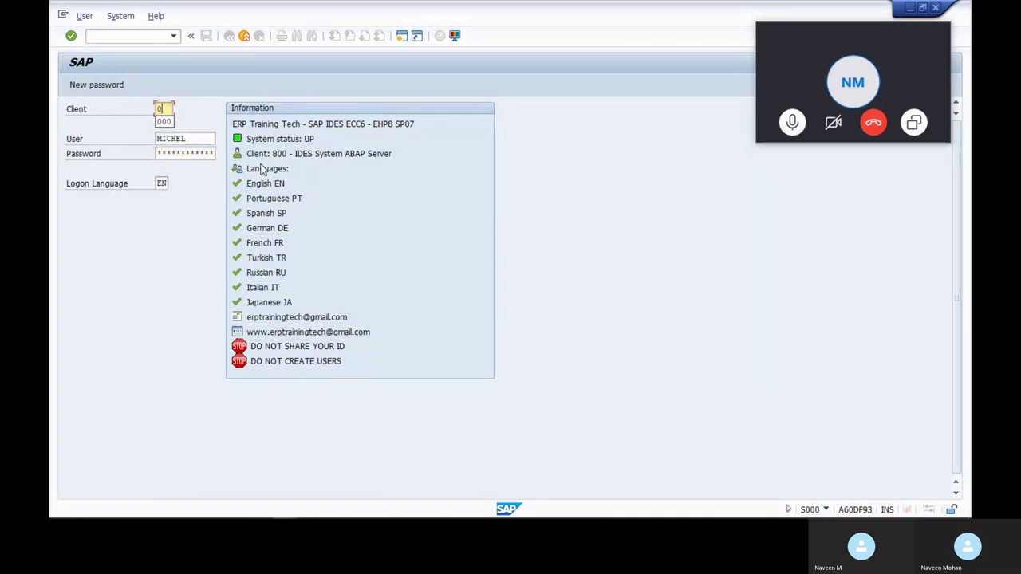
type("00")
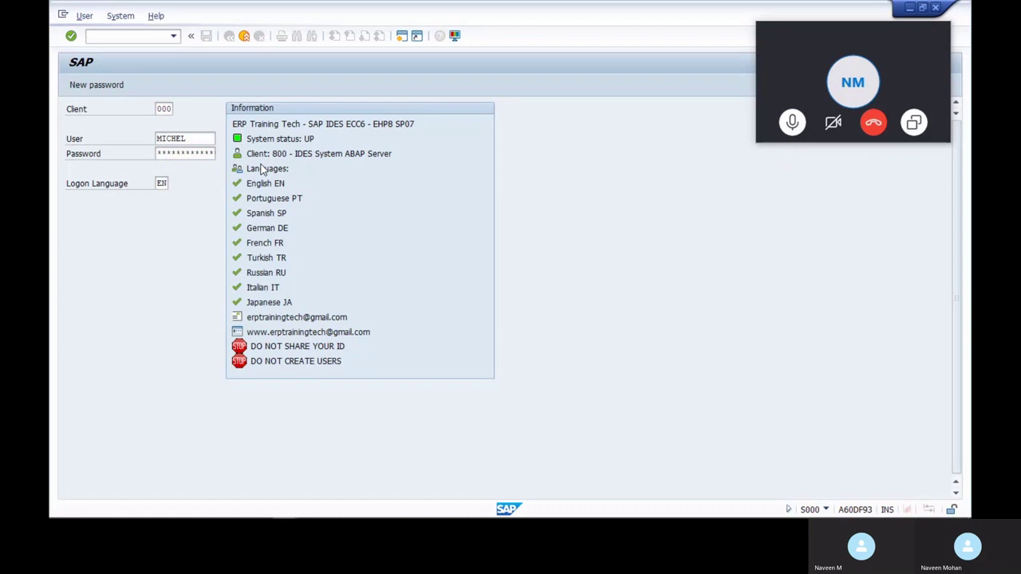
key("Return")
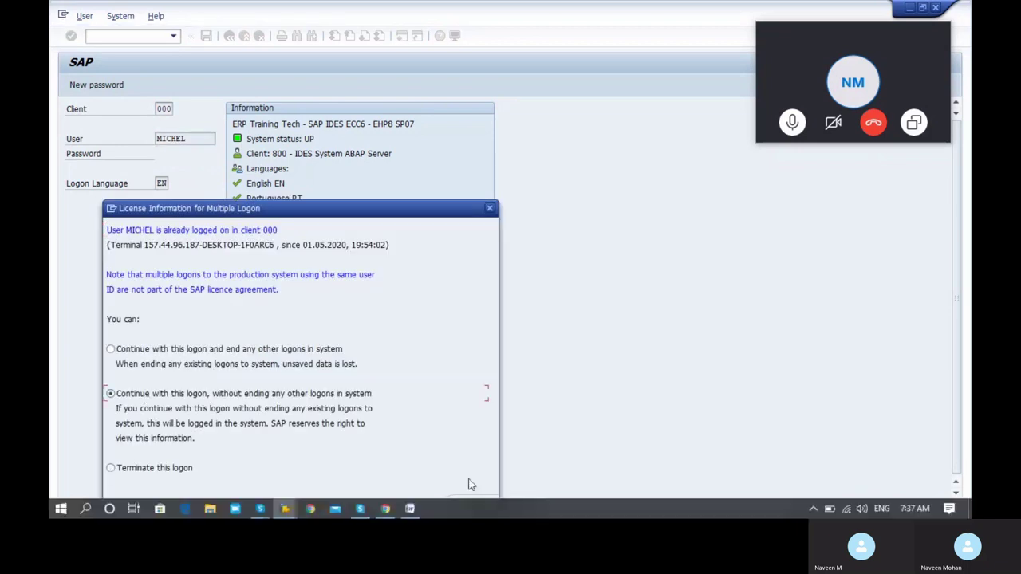
left_click(471, 507)
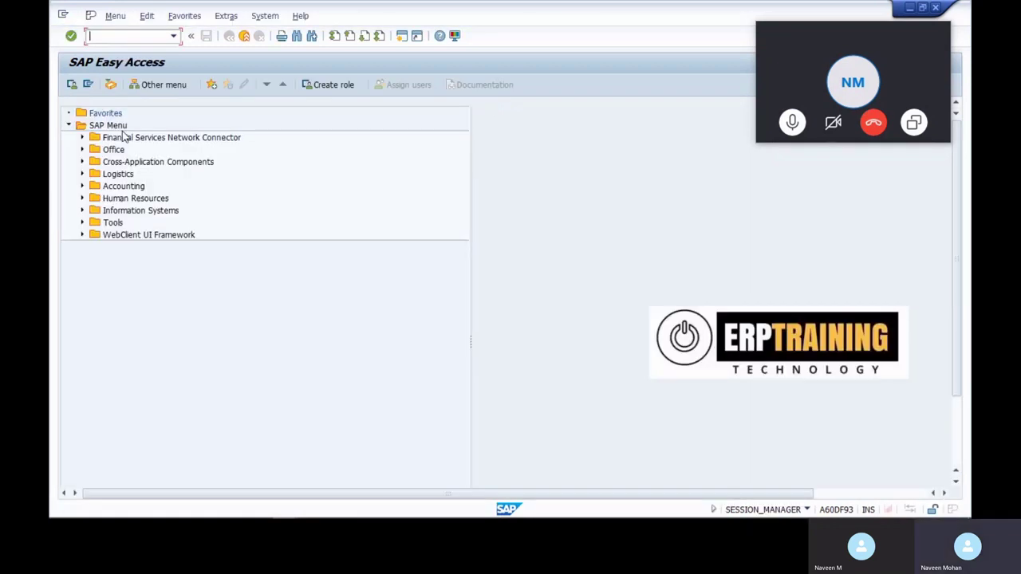
Open posting key 21 in transaction OB41 and display its field status groups for maintenance
type("ob41")
key("Return")
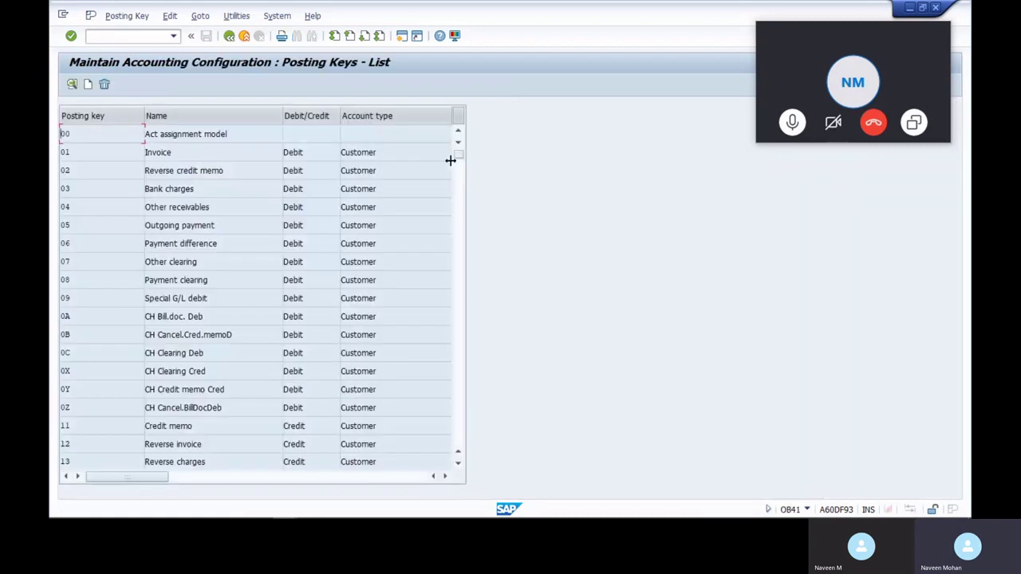
left_click(461, 184)
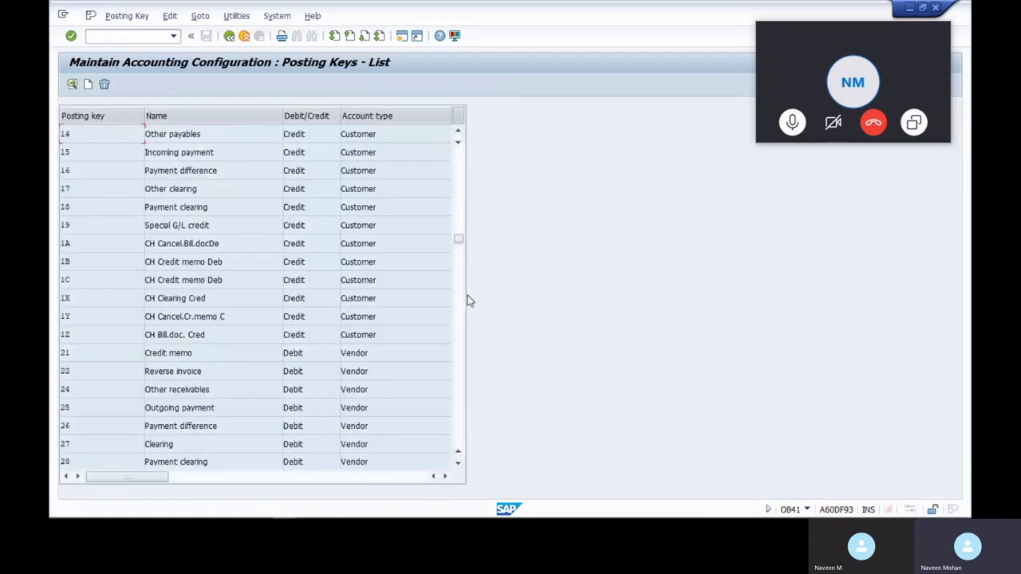
double_click(94, 358)
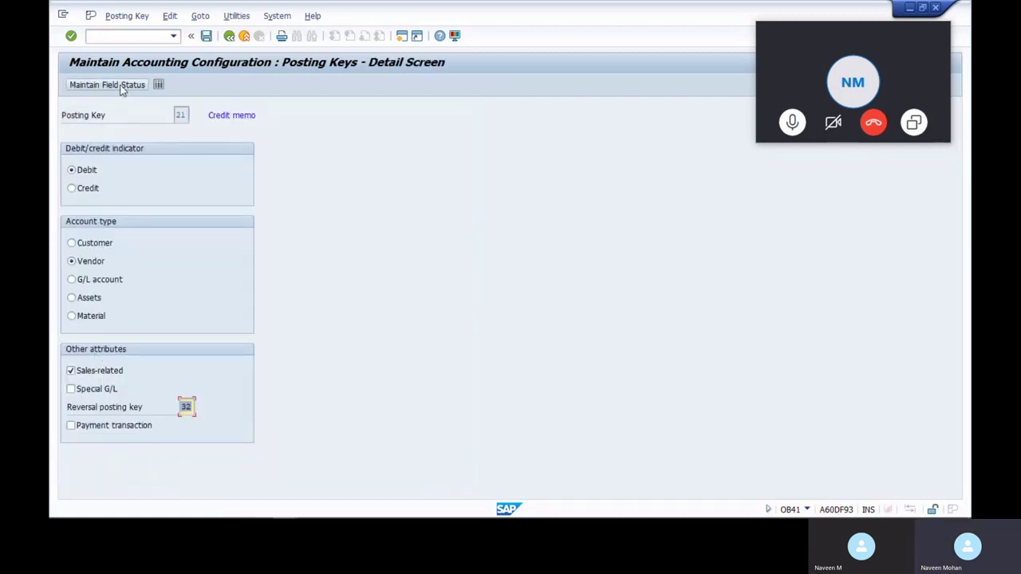
left_click(112, 85)
left_click(121, 87)
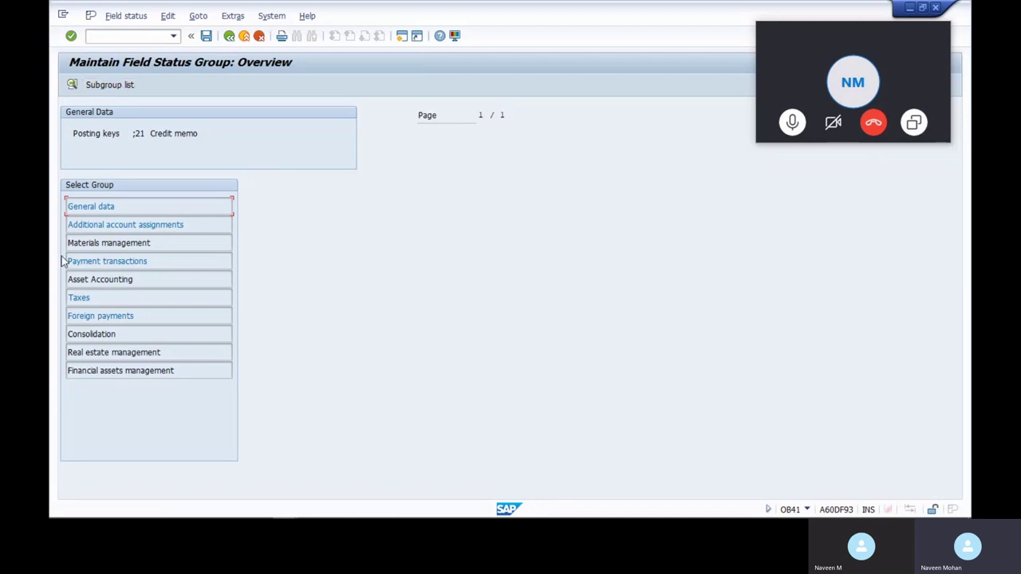
In posting key 21's additional account assignments, set Profit Center and Cost center to optional entry and save the field status
left_click(138, 225)
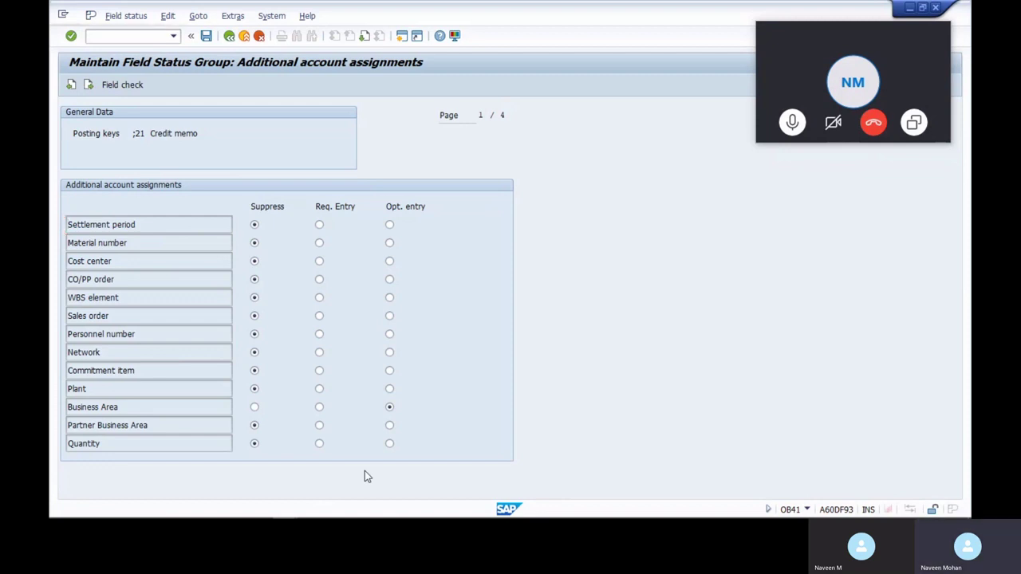
key("Page_Down")
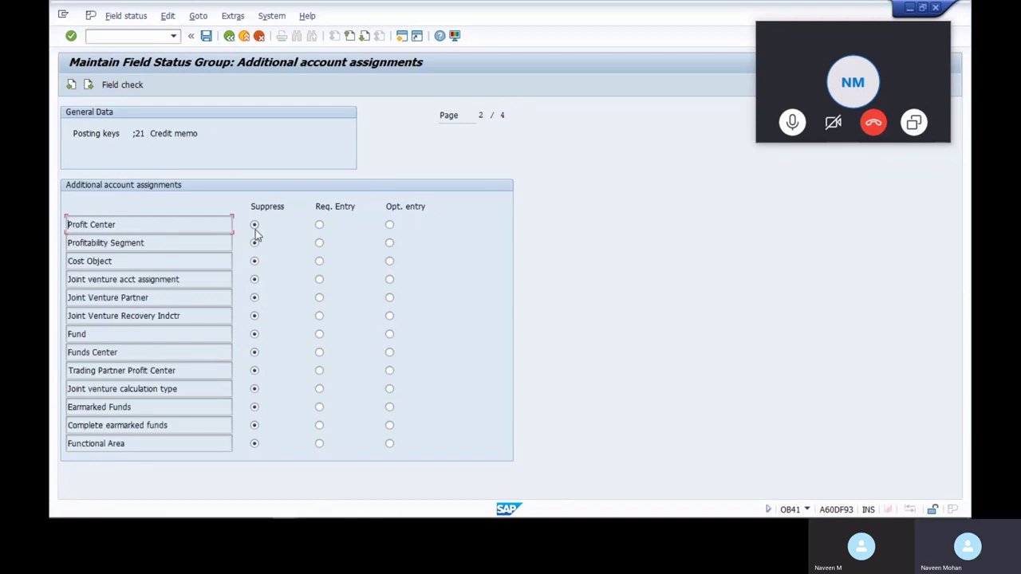
left_click(389, 225)
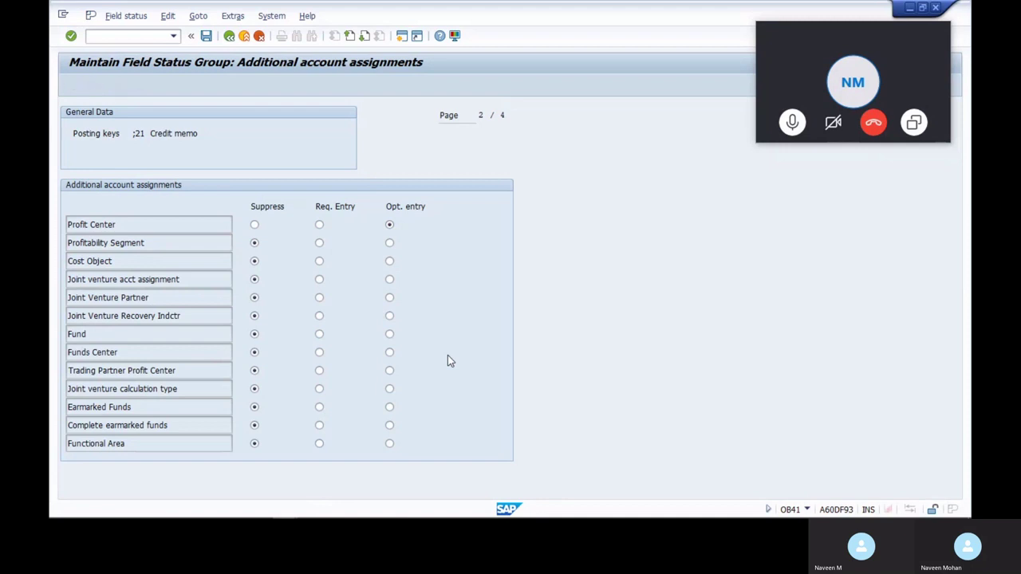
key("Page_Up")
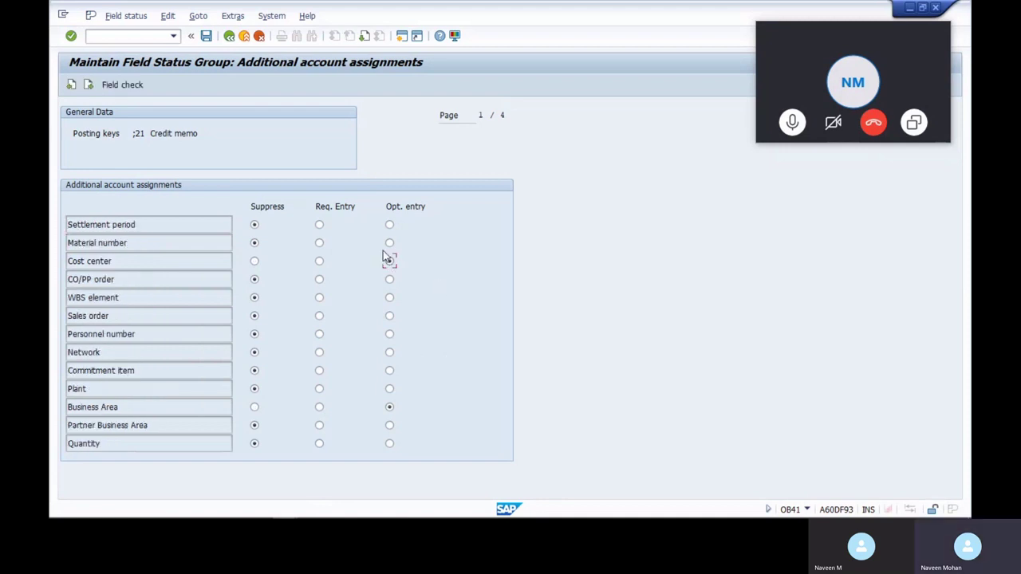
left_click(386, 259)
left_click(207, 37)
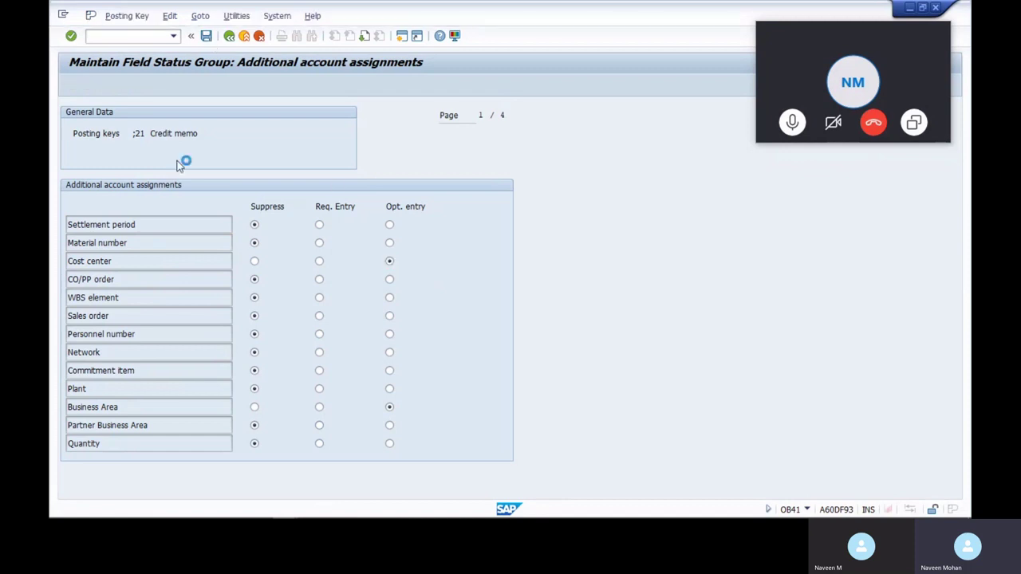
key("Return")
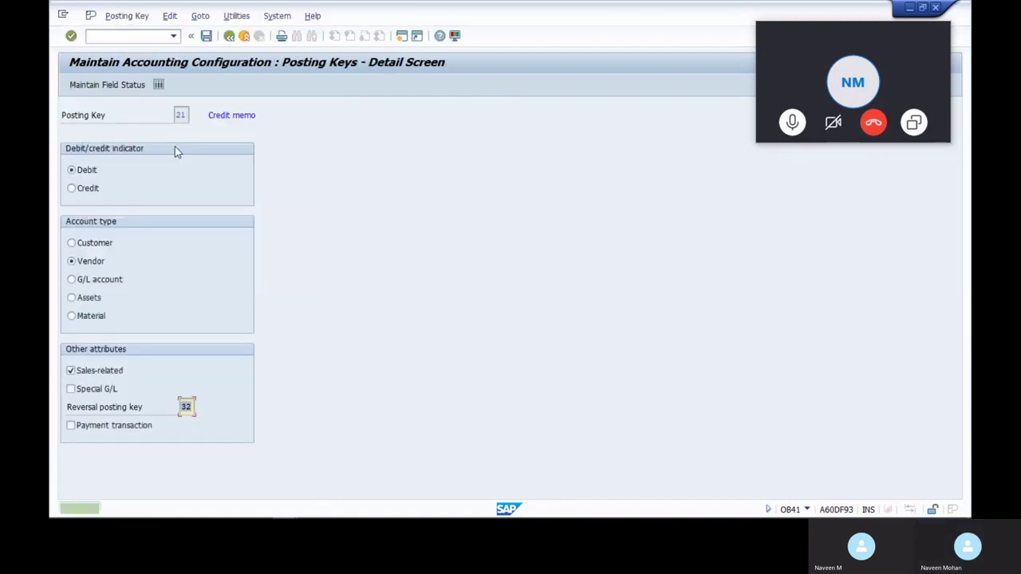
Open transaction OBC4 in the same session to maintain the field status variants
left_click(110, 37)
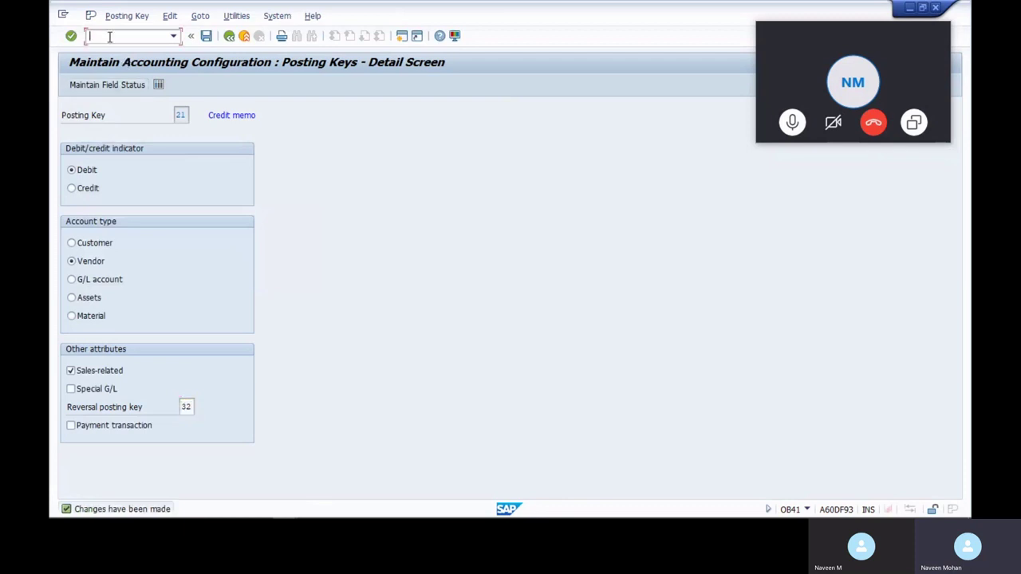
type("/nobc4")
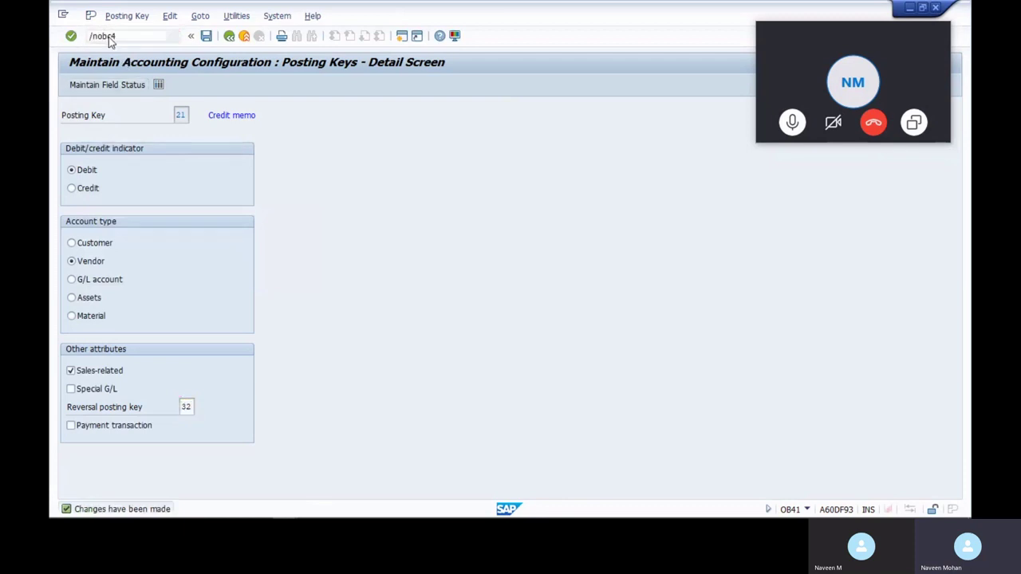
key("Return")
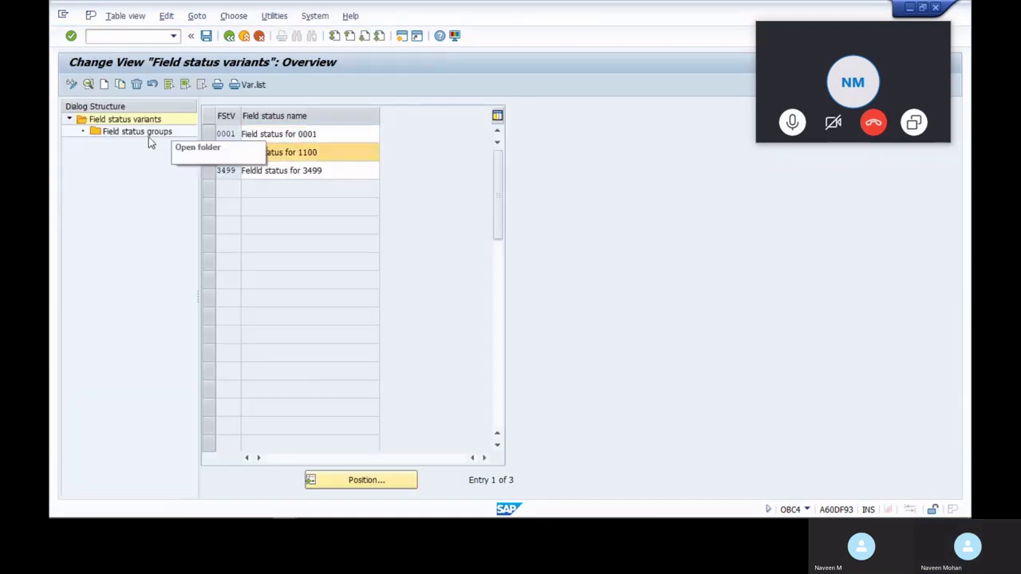
Open the additional account assignments of field status group G067 (Reconciliation accounts) in field status variant 1100
left_click(149, 135)
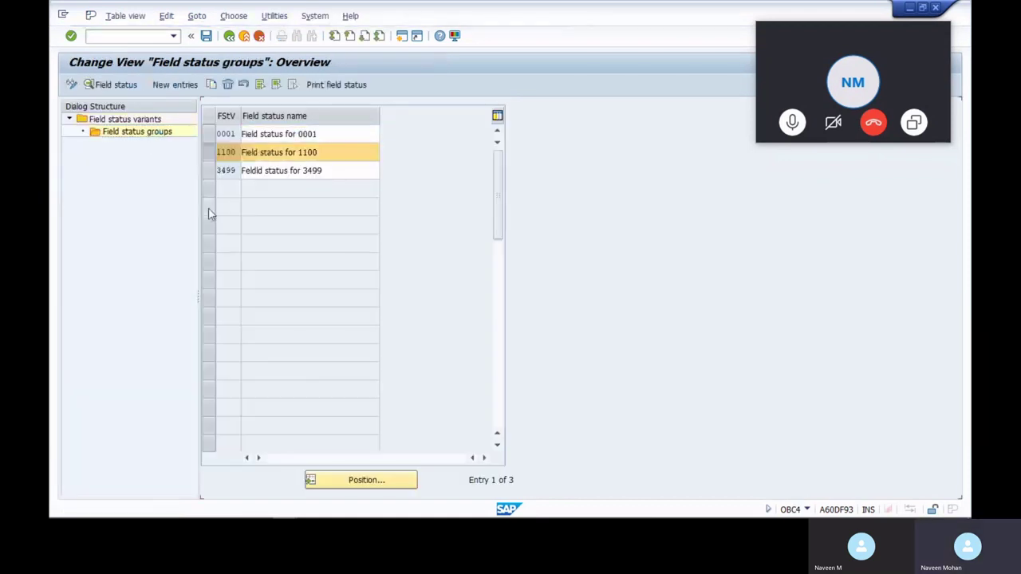
left_click_drag(551, 189, 562, 351)
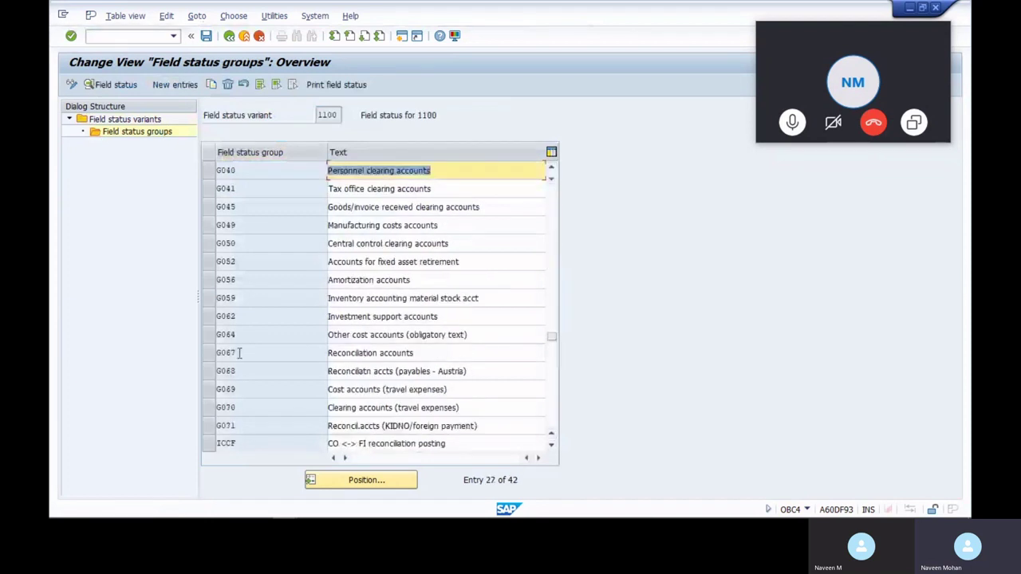
left_click(239, 352)
double_click(239, 352)
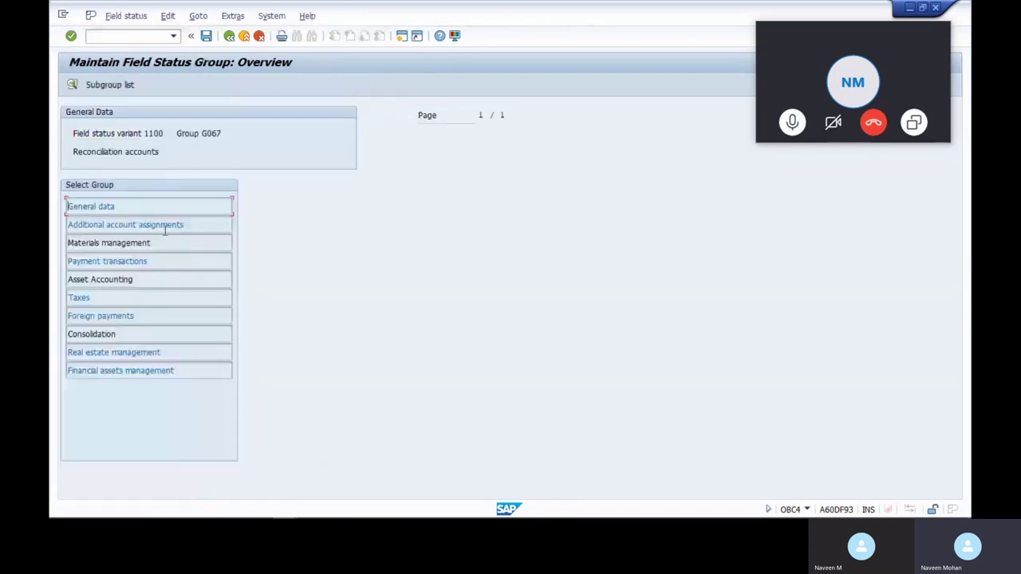
double_click(164, 226)
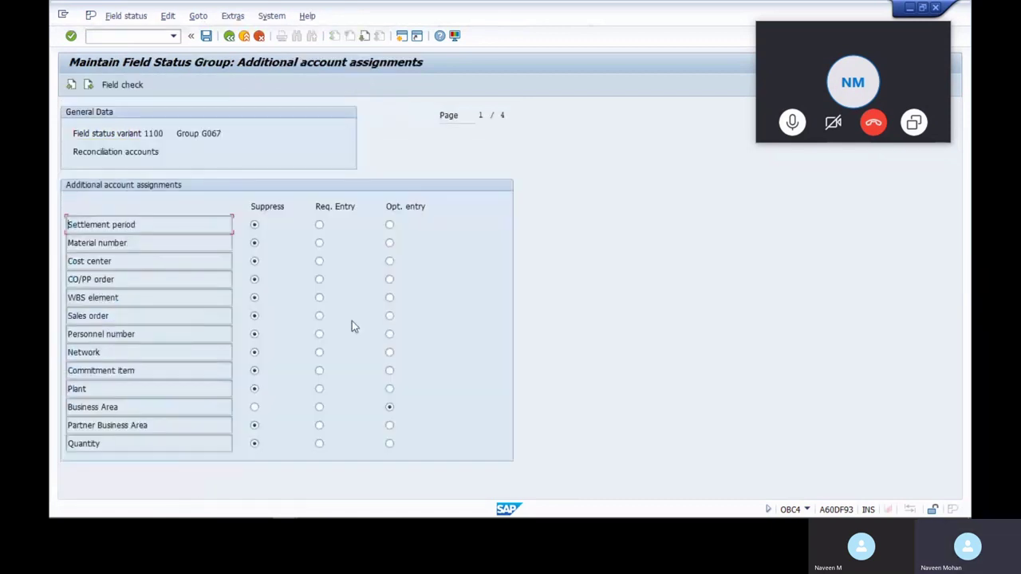
Set Cost center and Profit Center to optional entry for group G067 and save under the "tesla company config" customizing request
left_click(390, 263)
key("Page_Down")
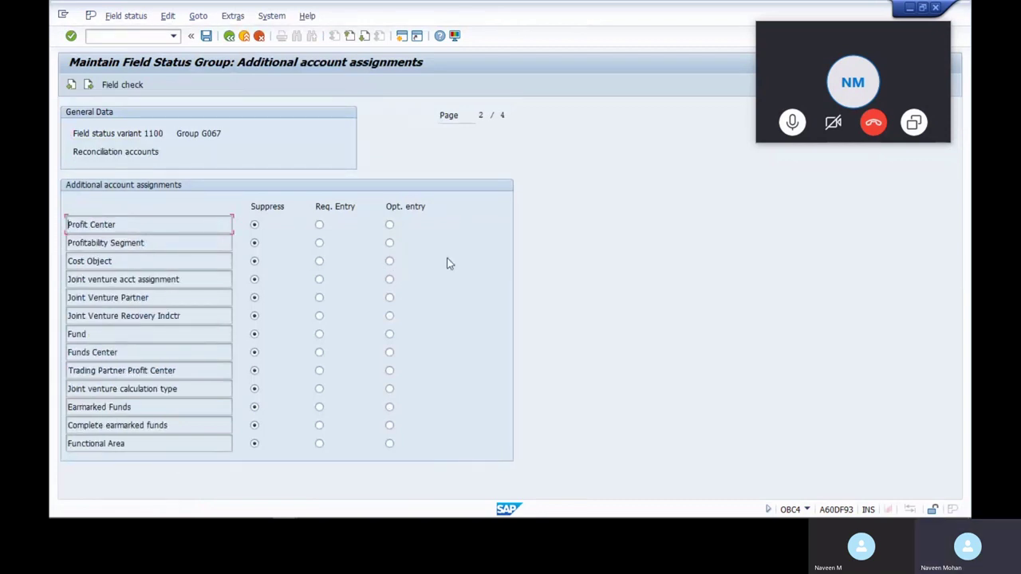
left_click(391, 225)
left_click(206, 36)
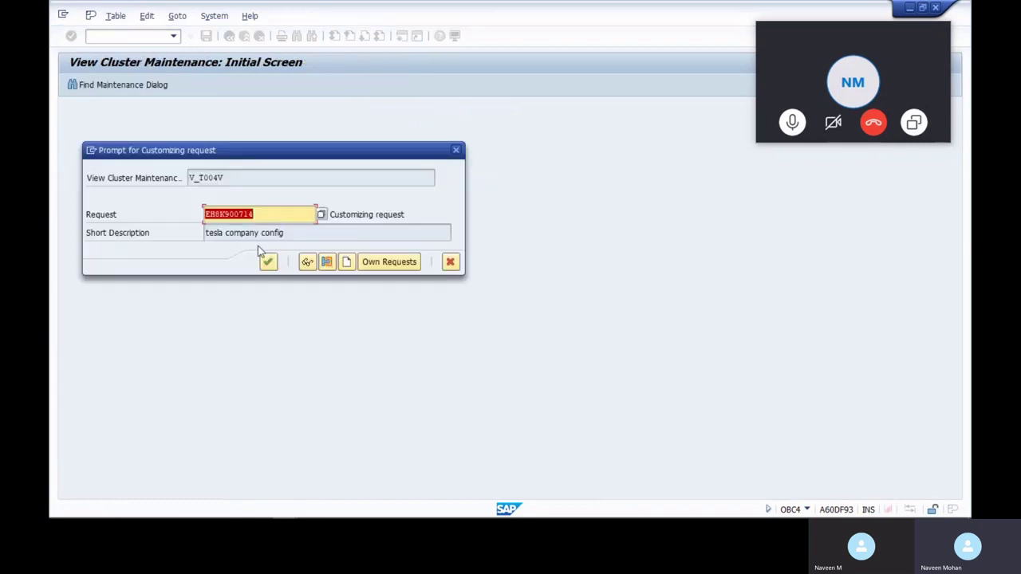
left_click(265, 257)
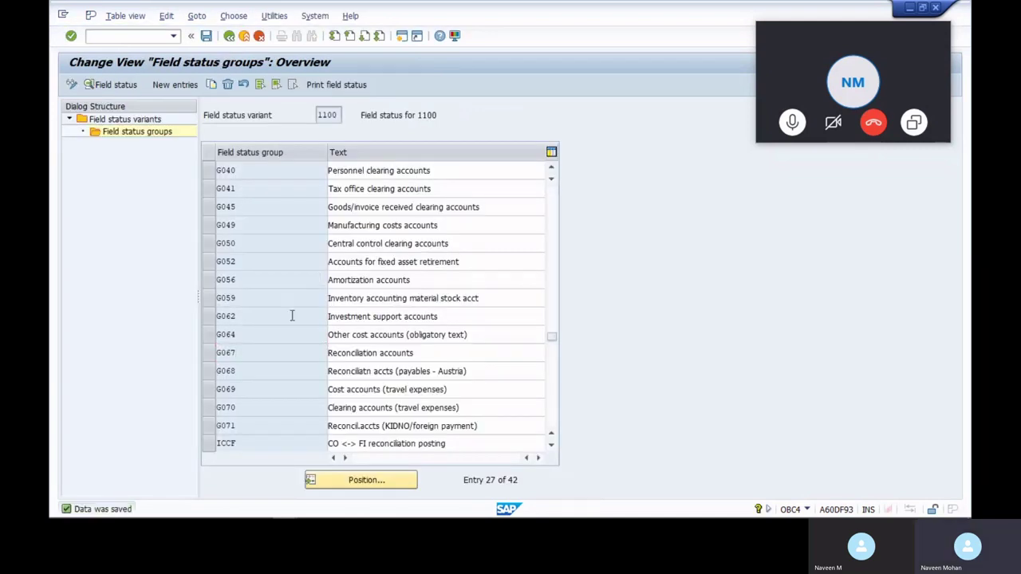
Switch to the Word document and examine the F5272 error screenshot, including its diagnosis, procedure and status message
key("alt+Tab")
key("alt+Tab")
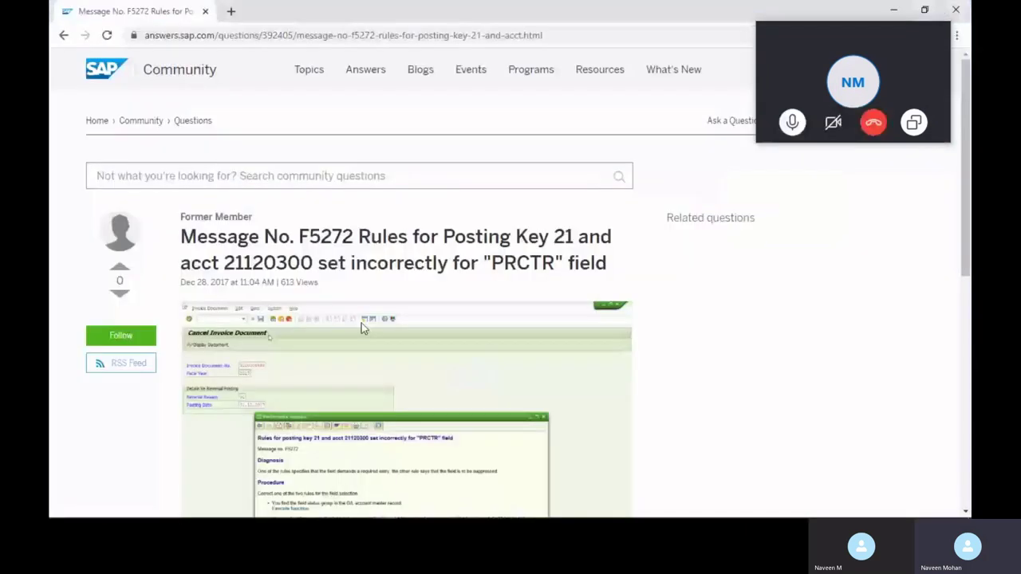
key("alt+Tab")
key("alt+Tab")
key("alt+Tab")
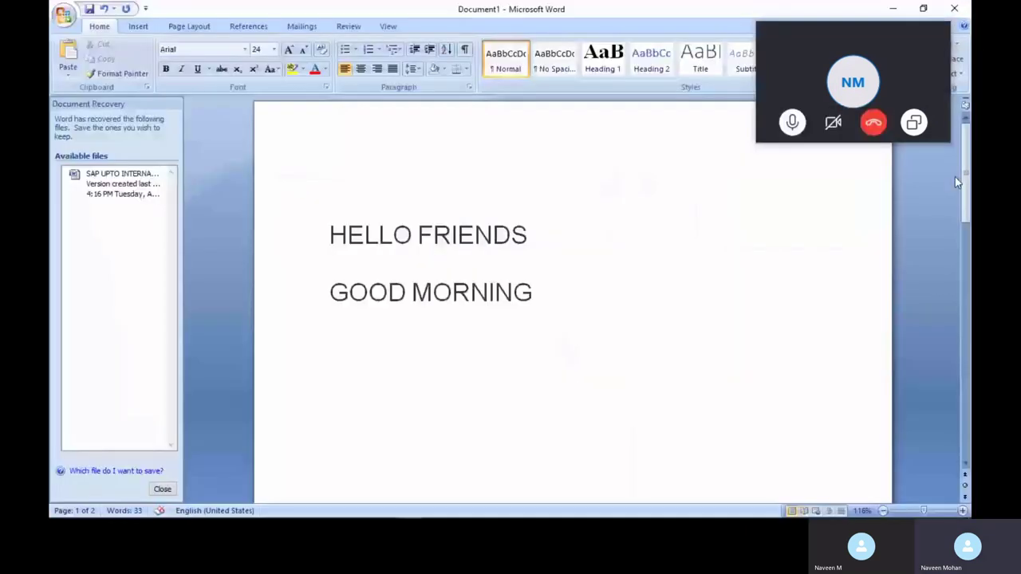
left_click_drag(963, 185, 963, 437)
left_click_drag(795, 425, 472, 374)
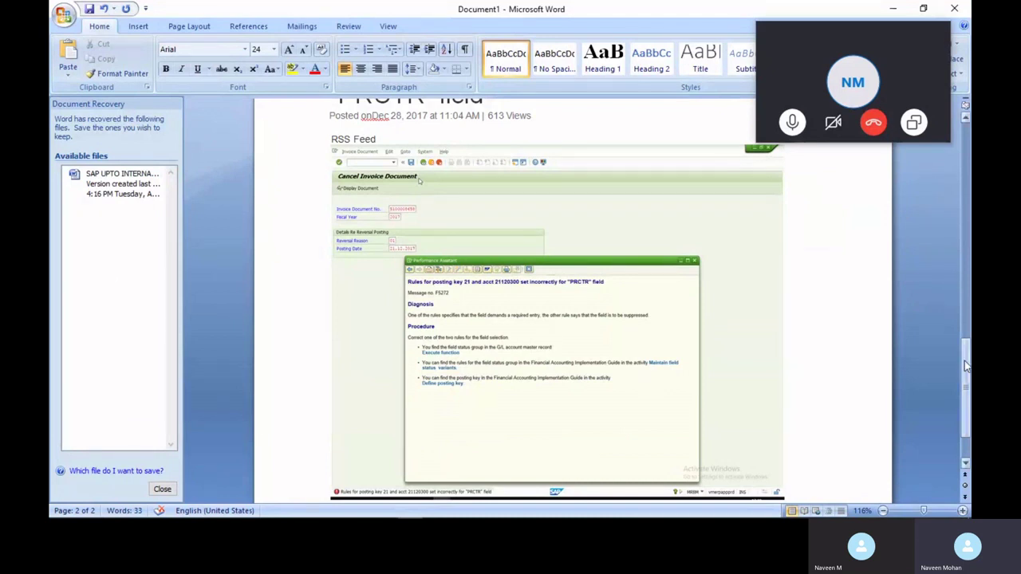
left_click_drag(965, 365, 965, 382)
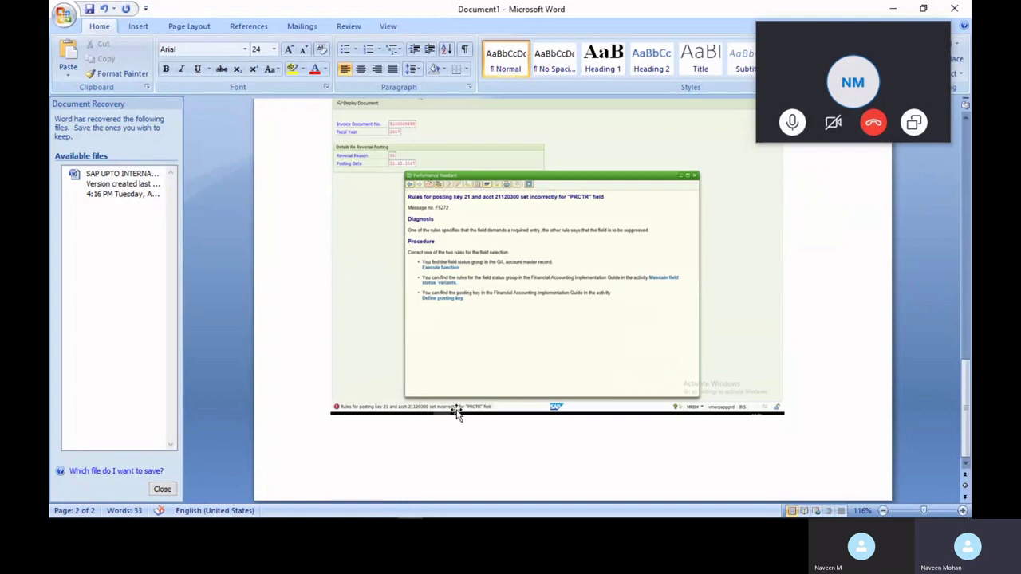
left_click_drag(966, 402, 966, 343)
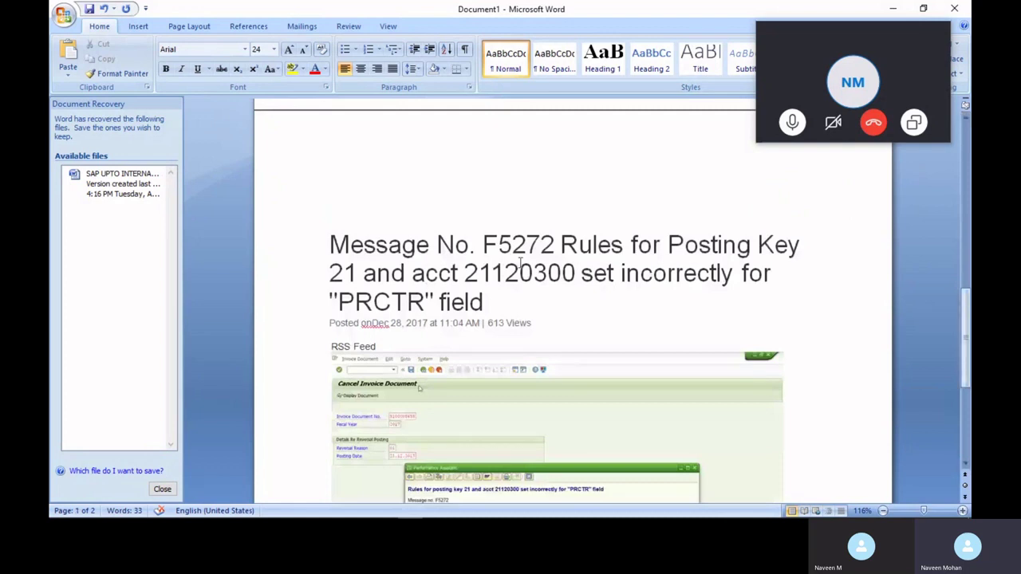
Review the message number, posting key and account in the error heading, and check them against the screenshot's correction procedure
left_click_drag(480, 244, 558, 245)
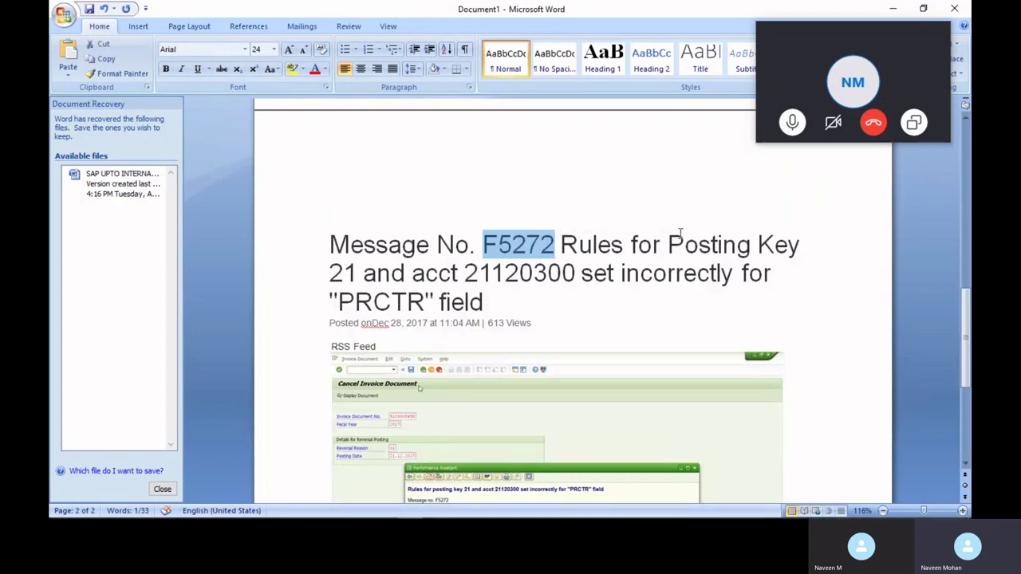
left_click_drag(360, 275, 311, 268)
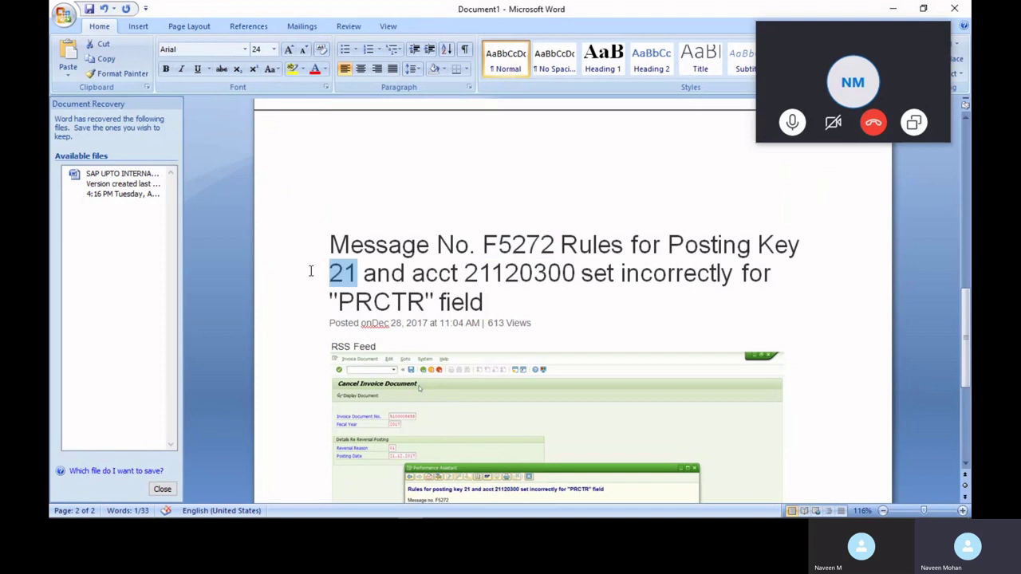
left_click(479, 272)
triple_click(518, 272)
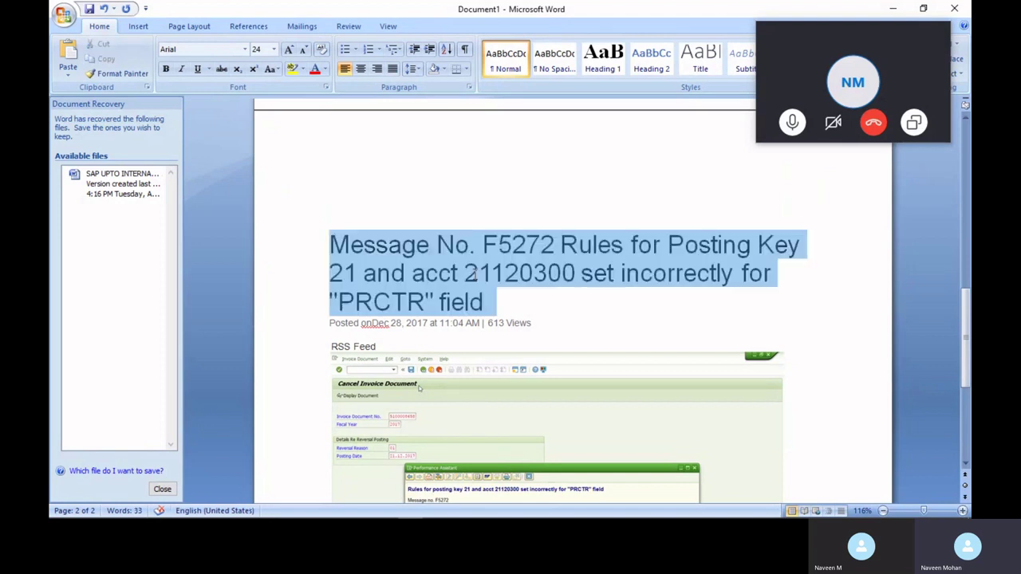
double_click(518, 273)
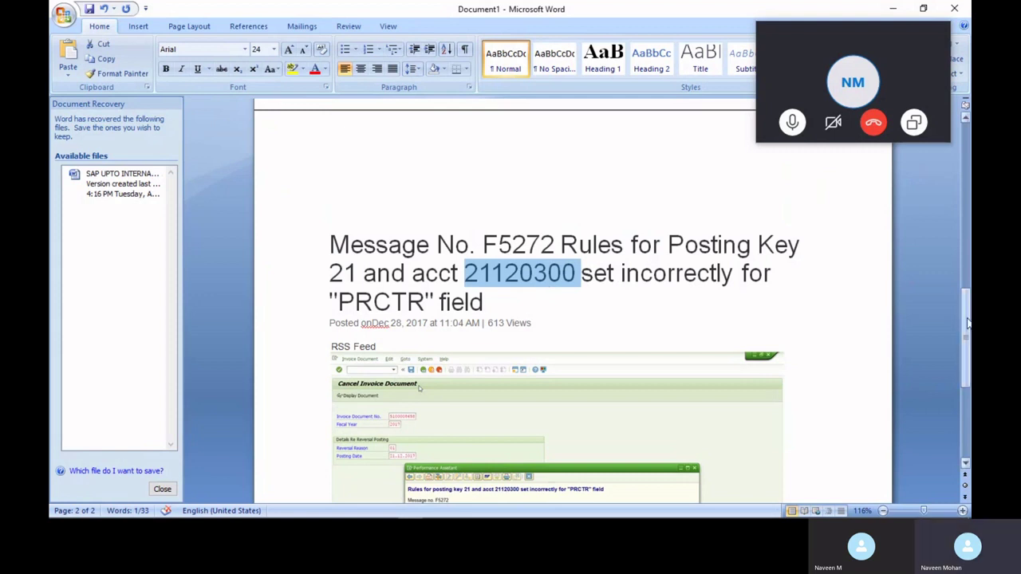
left_click_drag(966, 322, 963, 423)
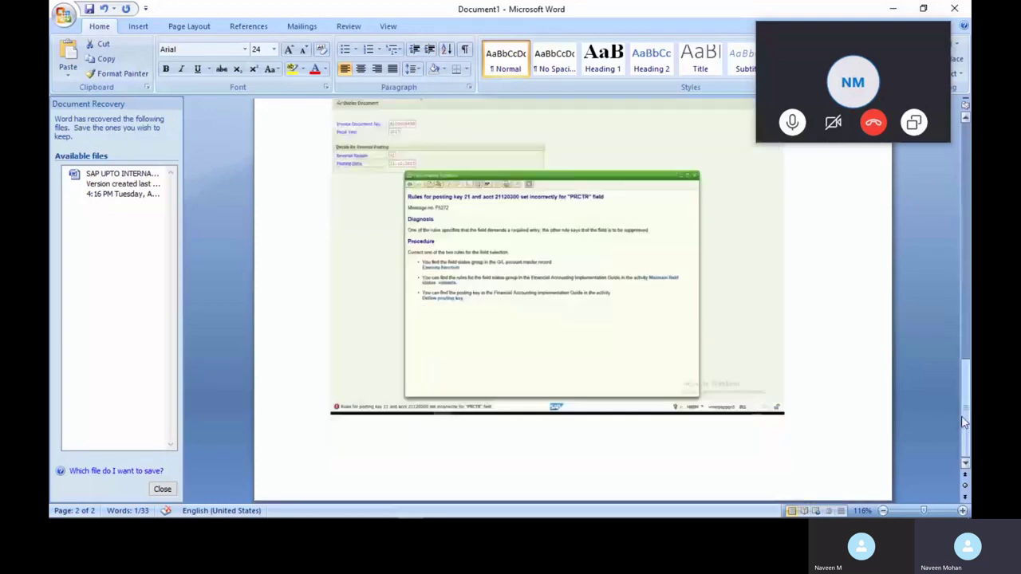